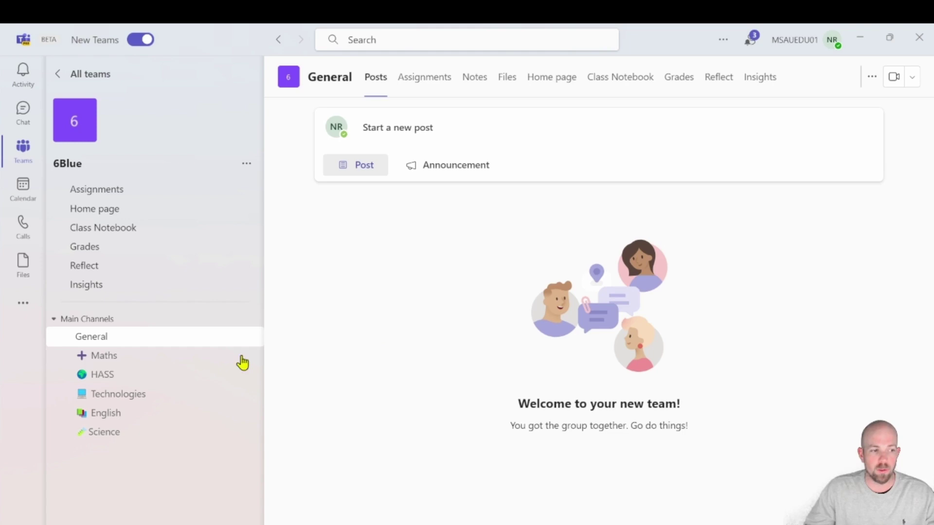
Open the 6Blue General channel's files from the Class Notebook tab in SharePoint
click(619, 78)
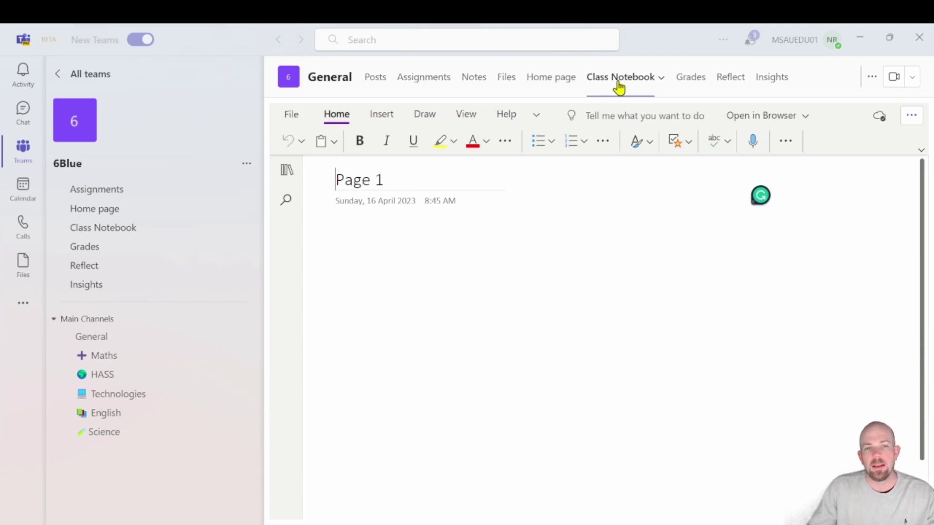
click(510, 82)
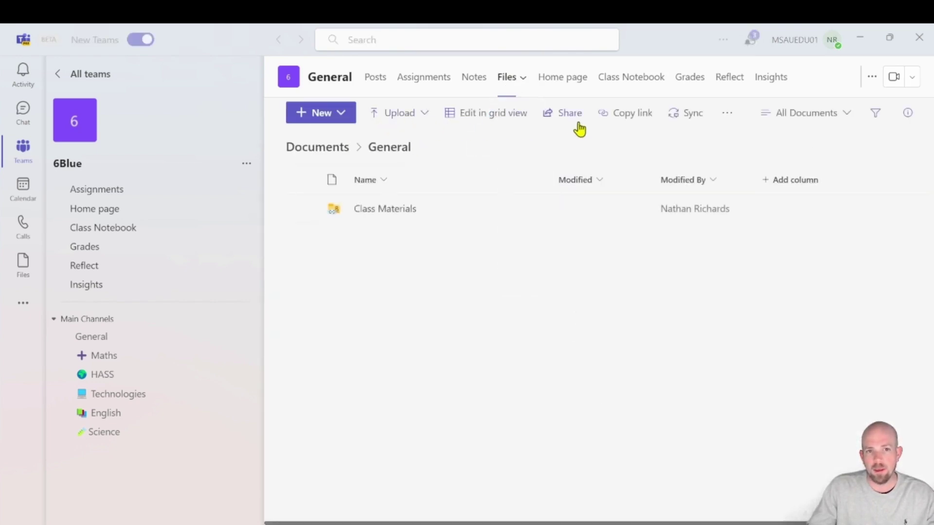
click(728, 117)
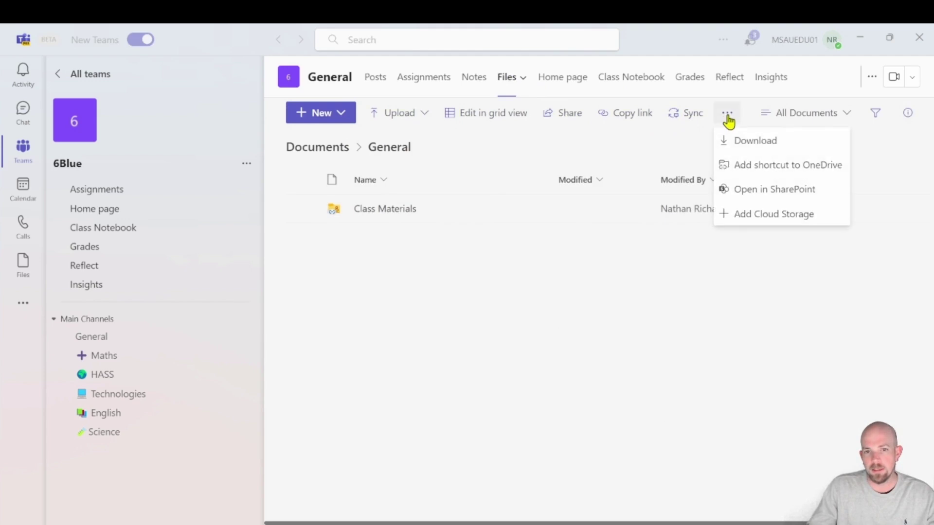
click(751, 190)
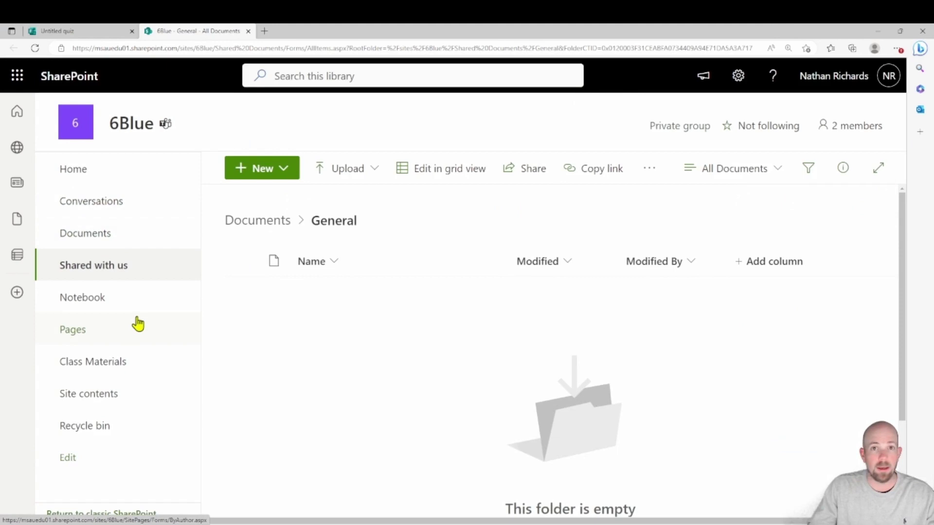
Go to the 6Blue site's recycle bin and confirm it holds no deleted items
click(97, 429)
click(97, 429)
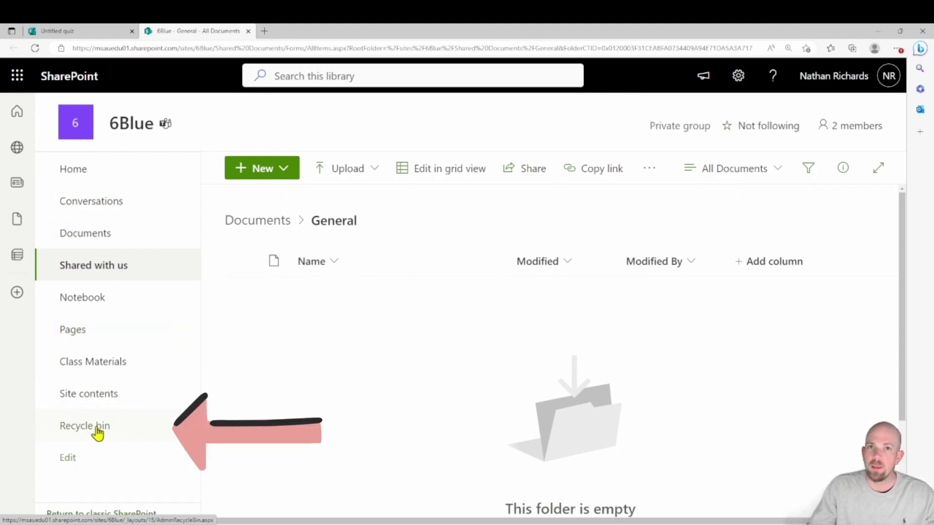
click(97, 431)
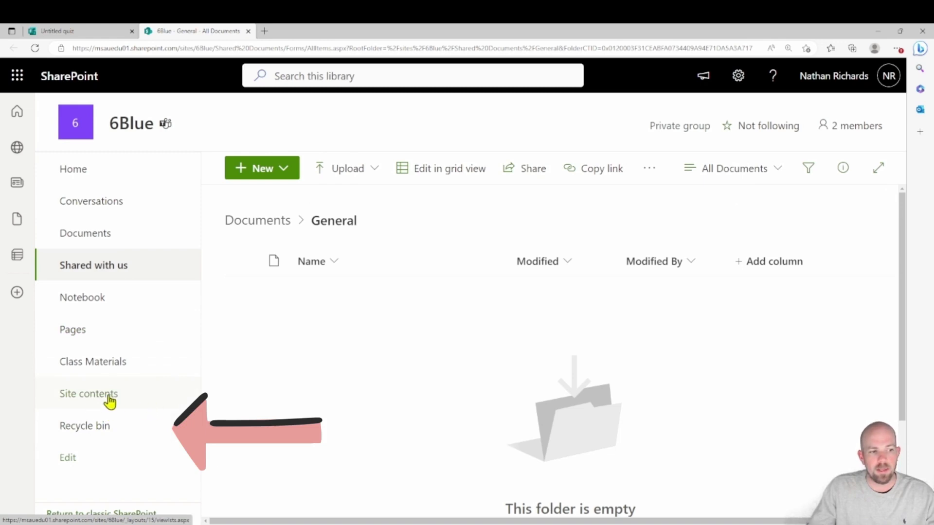
click(739, 78)
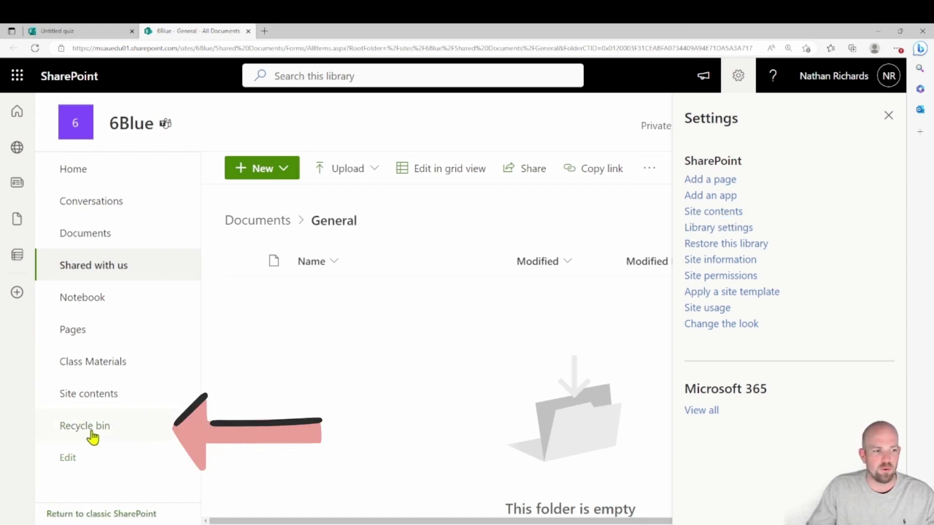
click(91, 430)
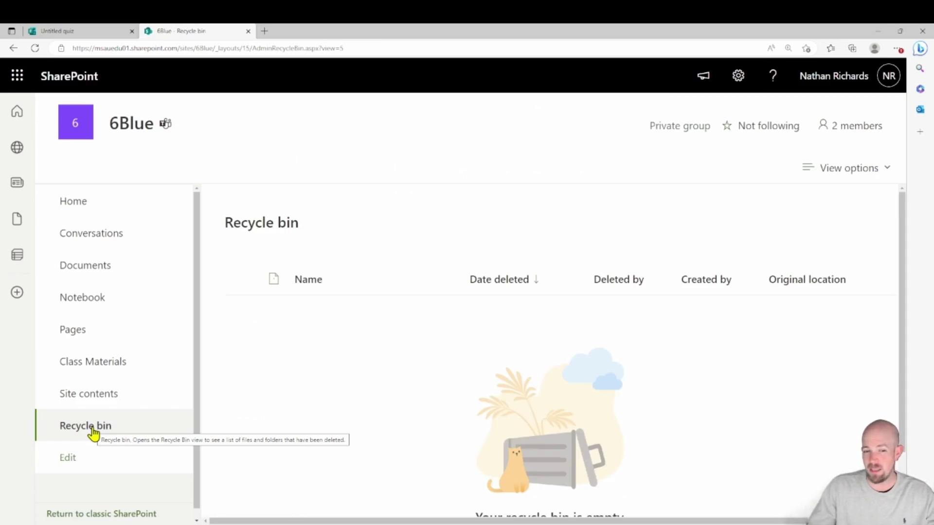
scroll(506, 427, down, 2)
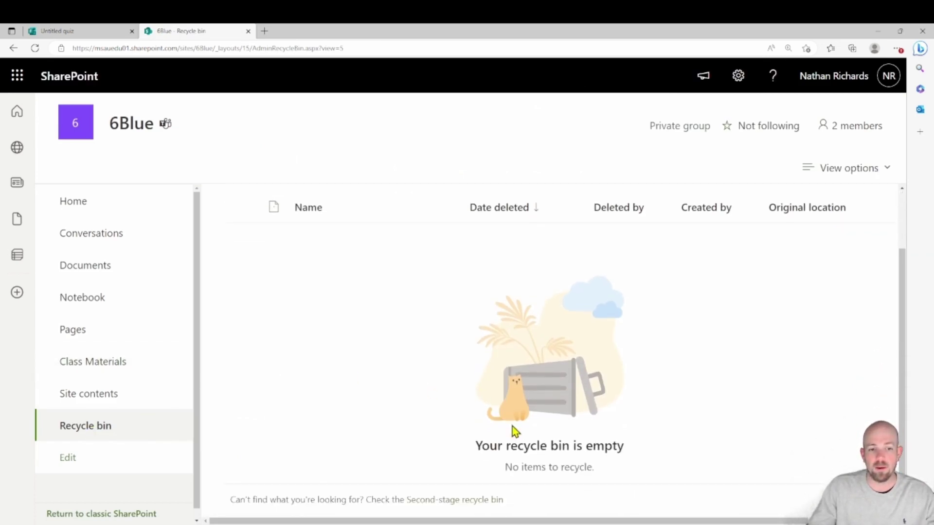
scroll(515, 431, up, 2)
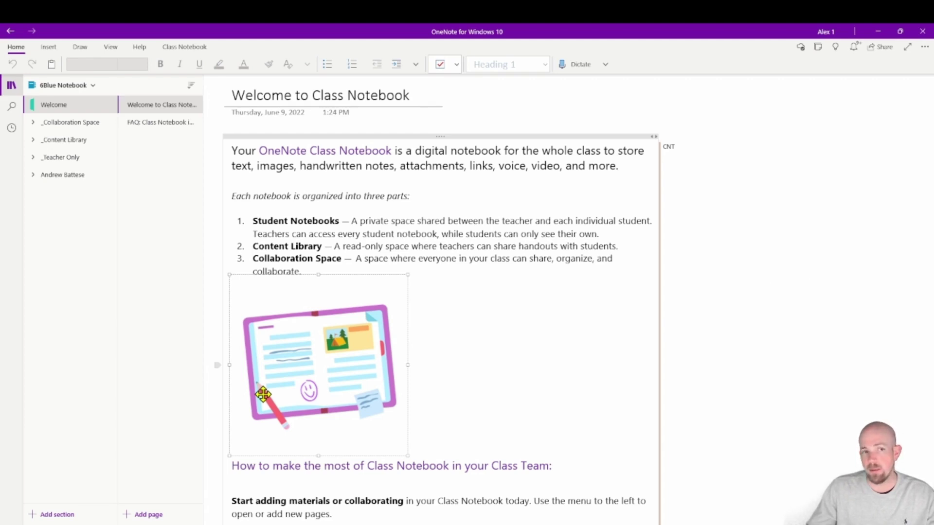
Expand _Content Library and delete the Maths section group, confirming the deletion
click(33, 140)
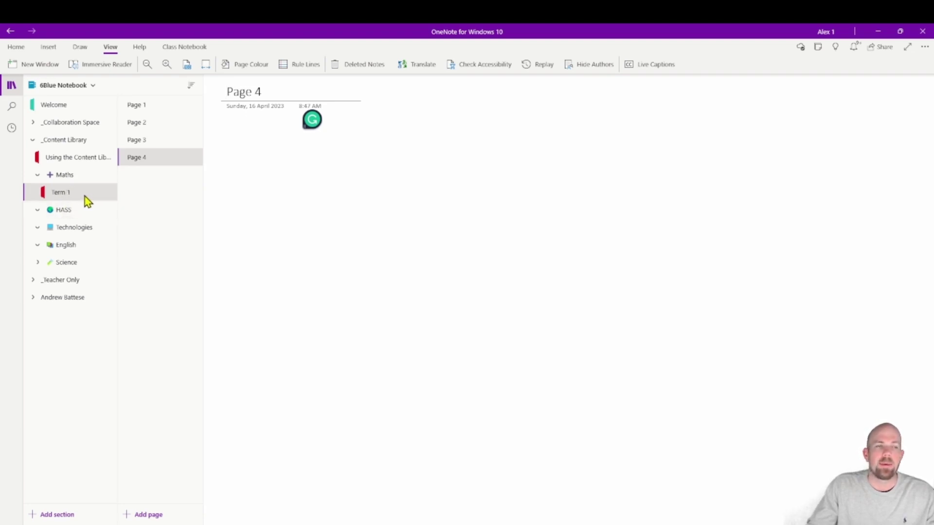
right_click(63, 179)
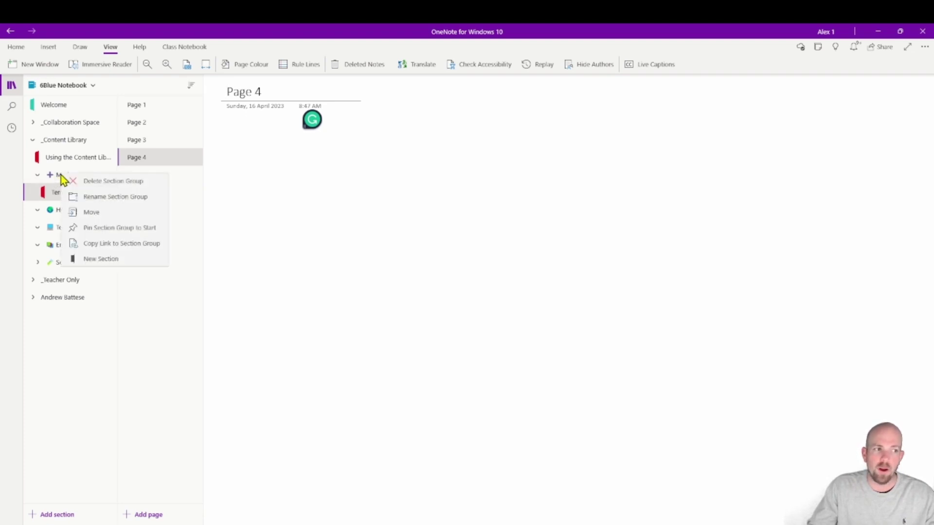
click(119, 184)
click(416, 286)
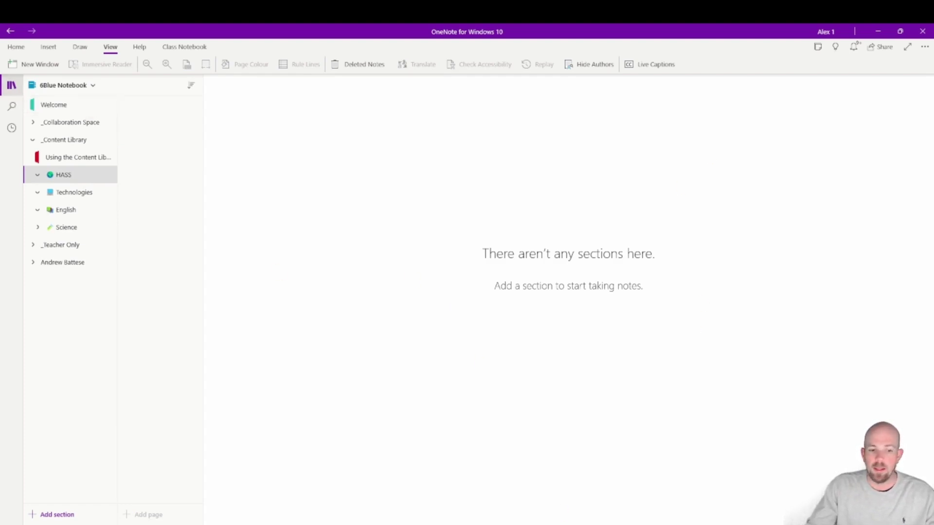
Reload the SharePoint recycle bin page so the newly deleted items appear
click(531, 486)
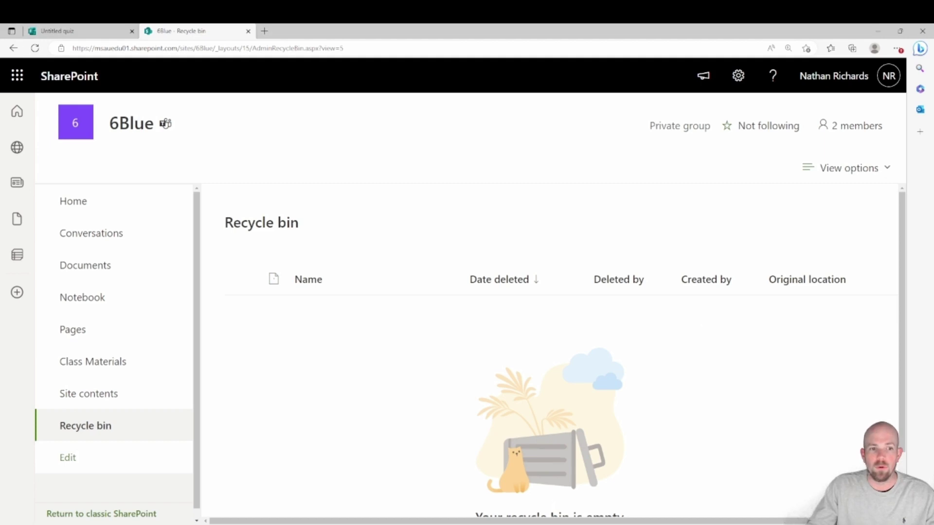
click(388, 44)
key(Return)
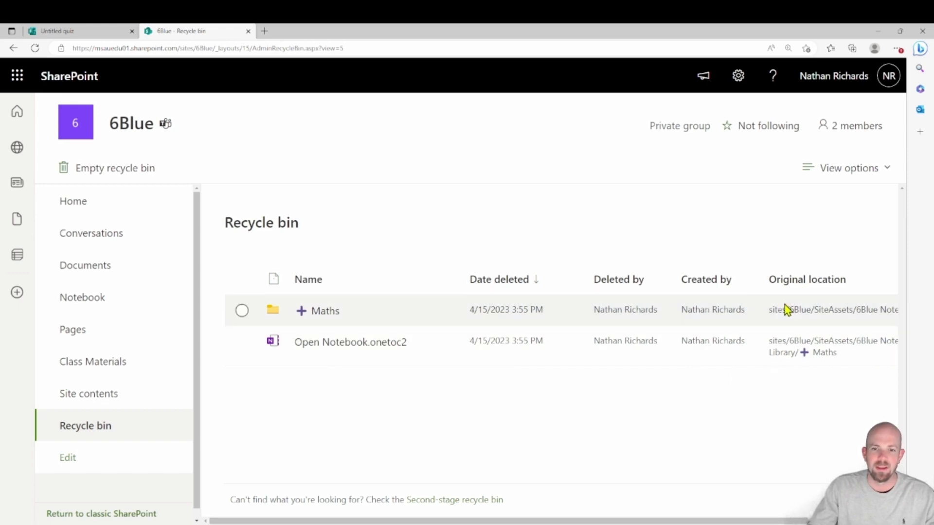
mouse_move(583, 522)
mouse_down()
mouse_move(663, 524)
mouse_move(582, 524)
mouse_up()
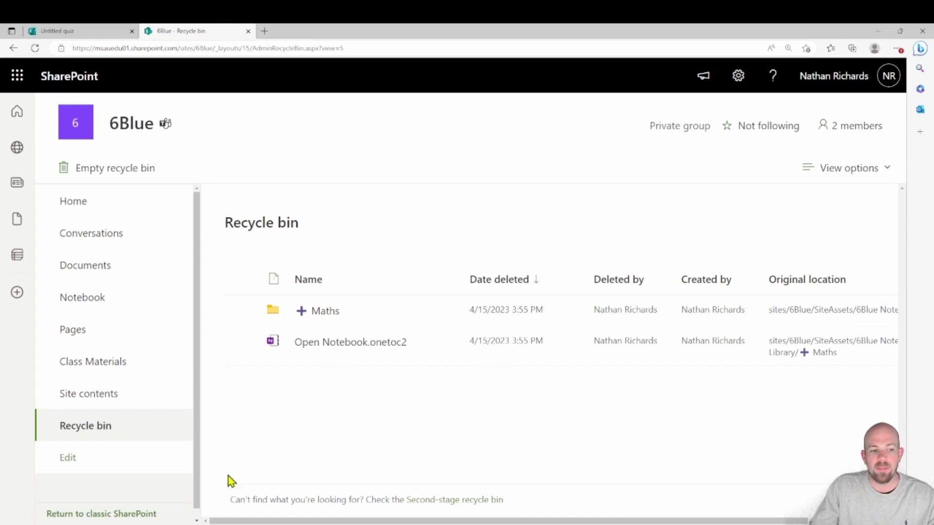
Select both the Maths folder and Open Notebook.onetoc2 and restore them
click(459, 510)
click(460, 510)
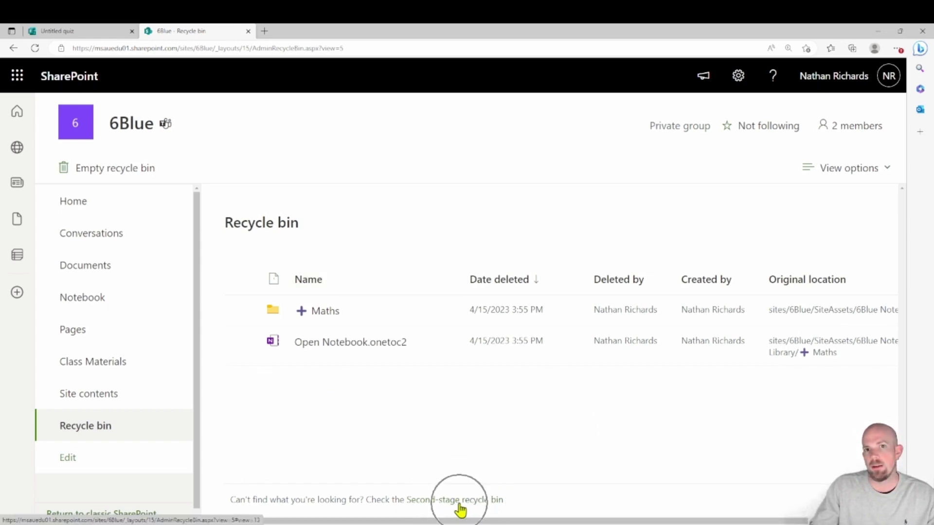
click(460, 510)
click(460, 510)
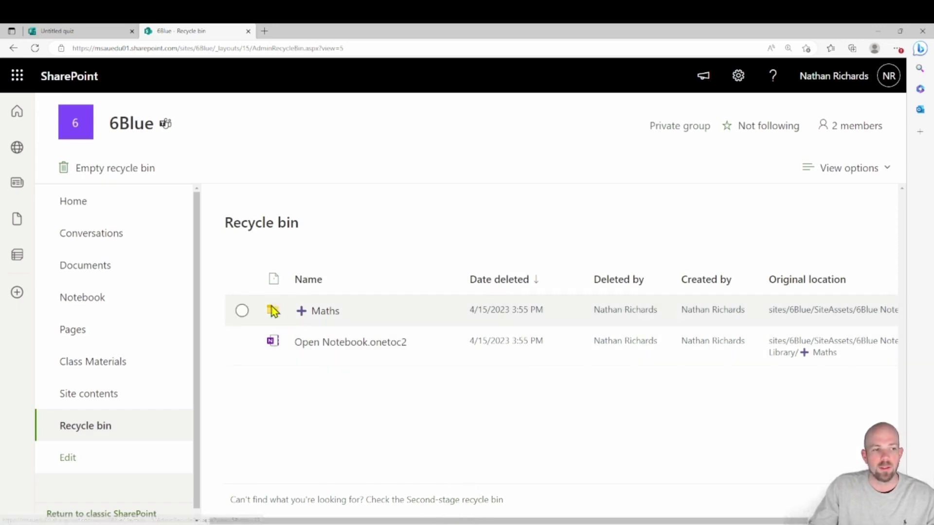
click(243, 280)
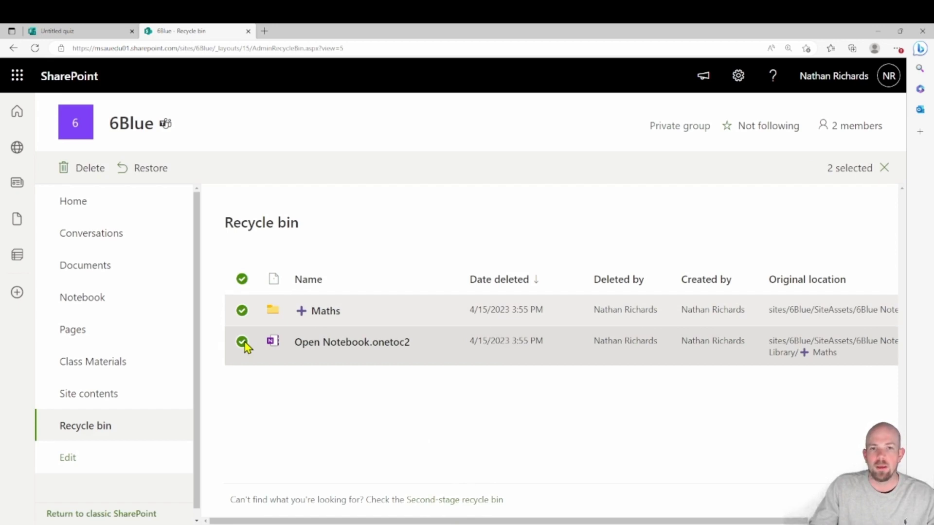
click(151, 169)
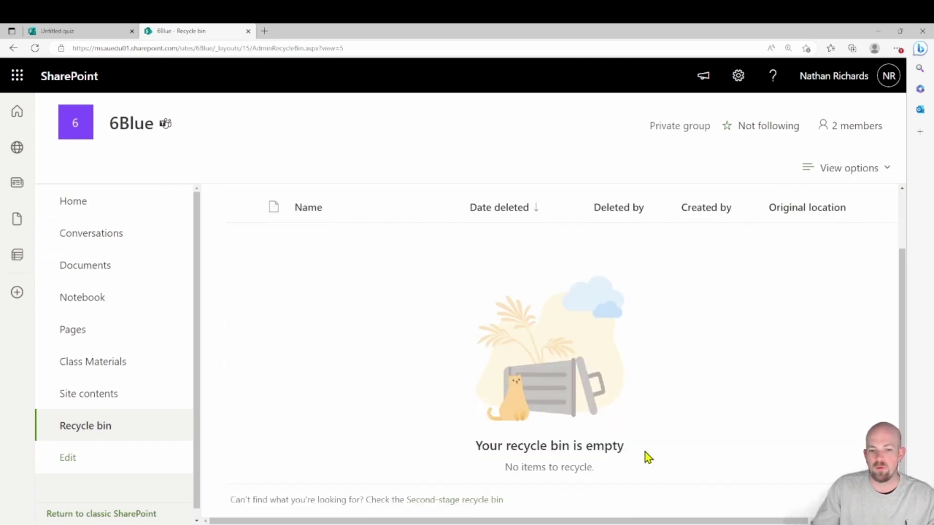
Sync the 6Blue Notebook and expand the reappeared Maths section group under _Content Library
key(alt+Tab)
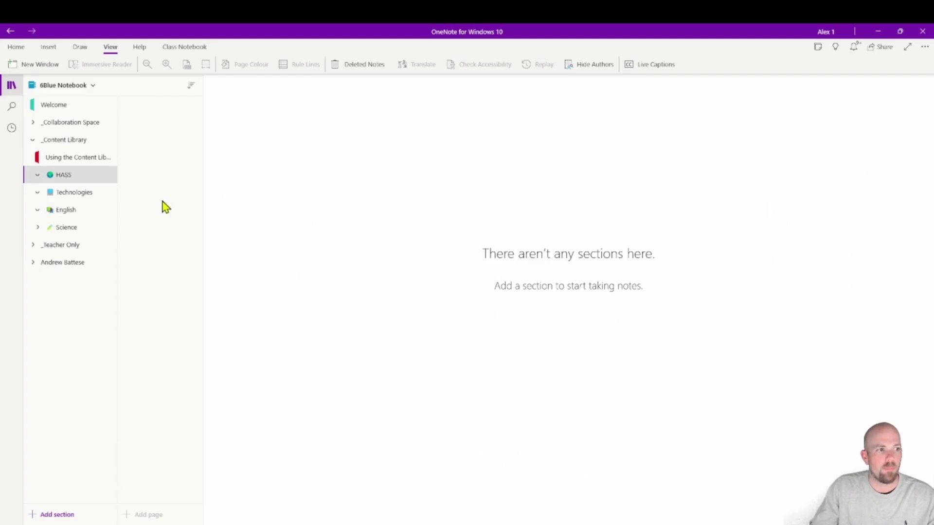
right_click(72, 84)
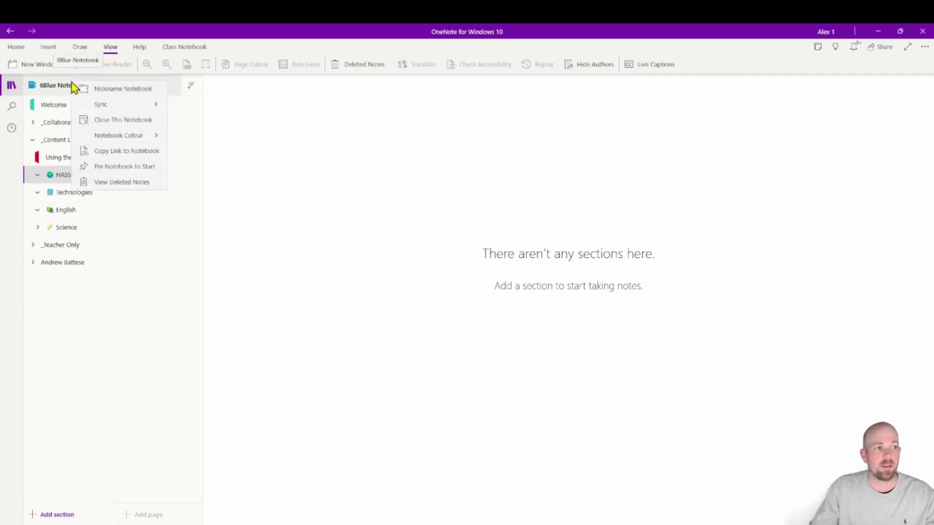
click(103, 105)
click(139, 112)
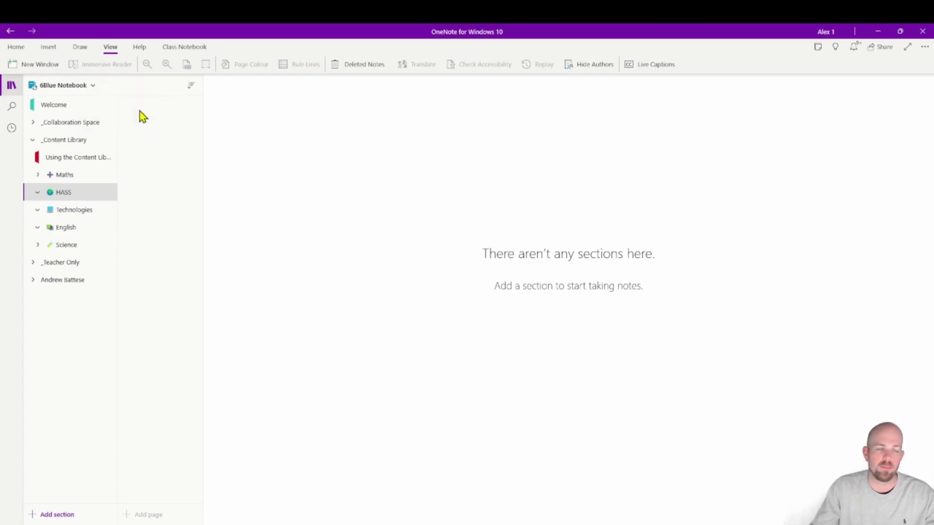
click(57, 177)
click(45, 177)
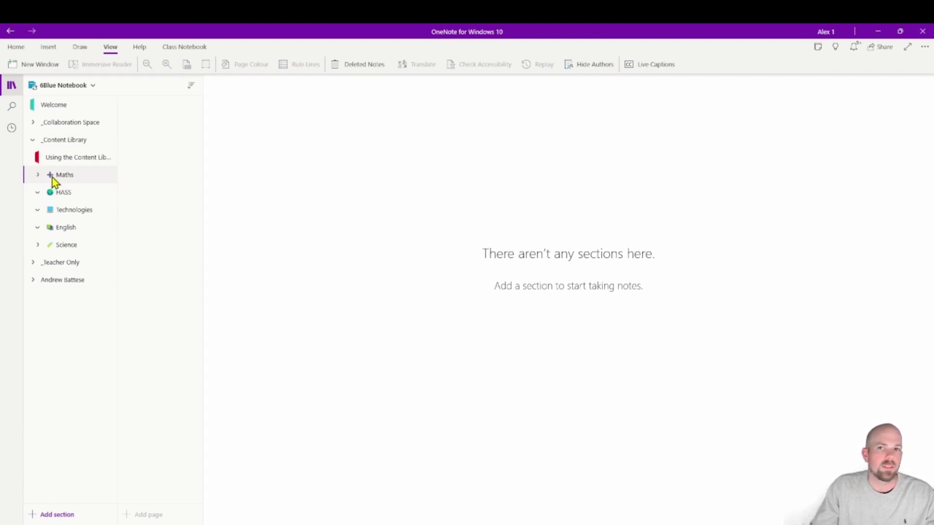
click(52, 177)
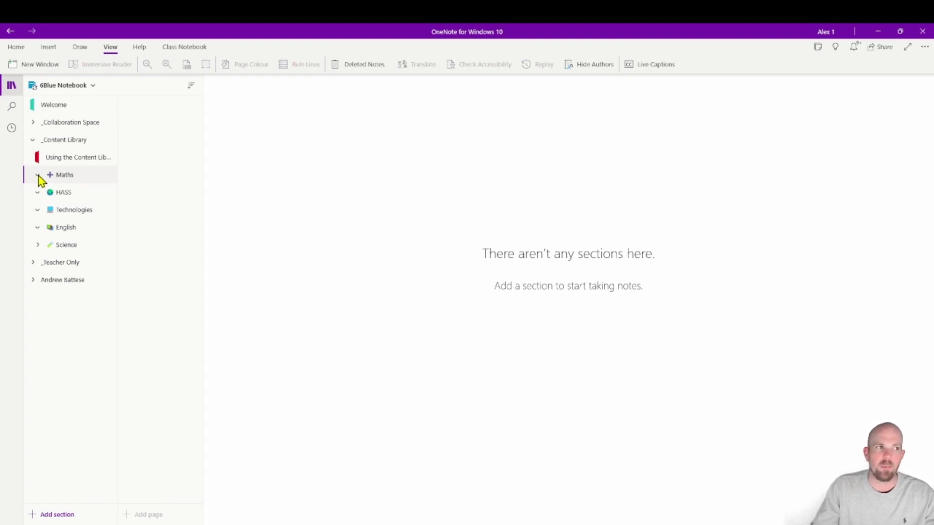
Restore the Term 1 section from Deleted Notes into Maths, then expand Maths to show it
click(364, 65)
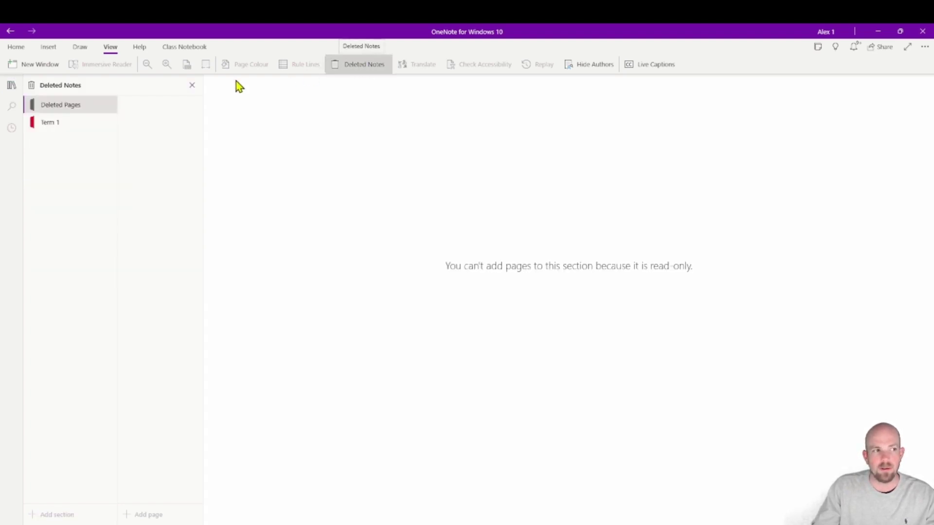
click(51, 125)
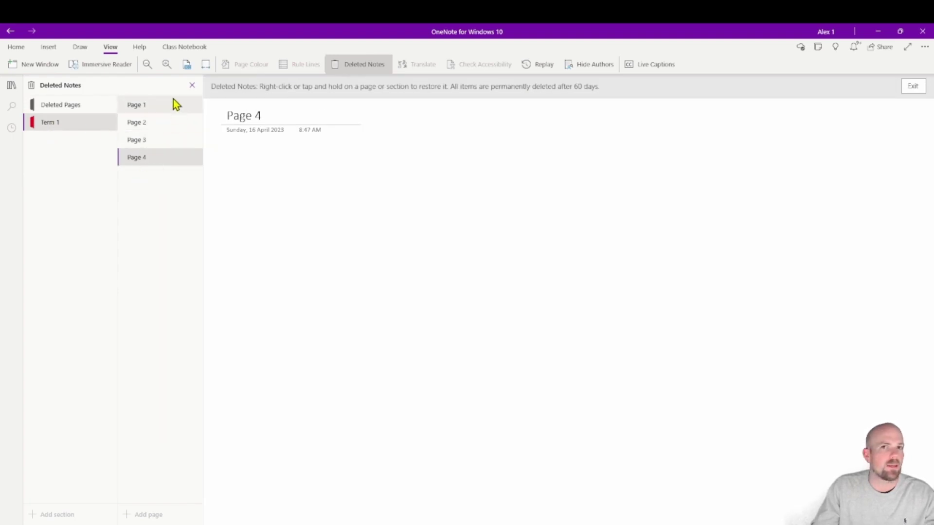
right_click(57, 126)
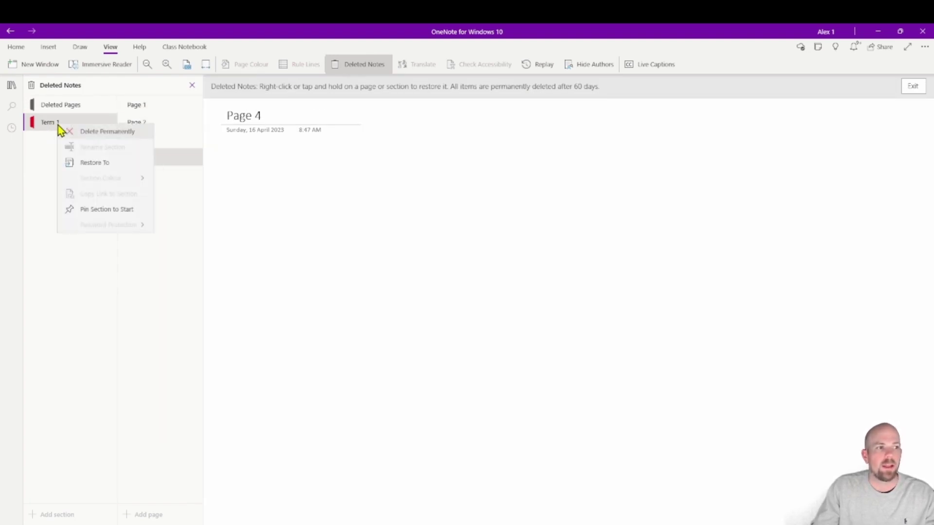
click(100, 167)
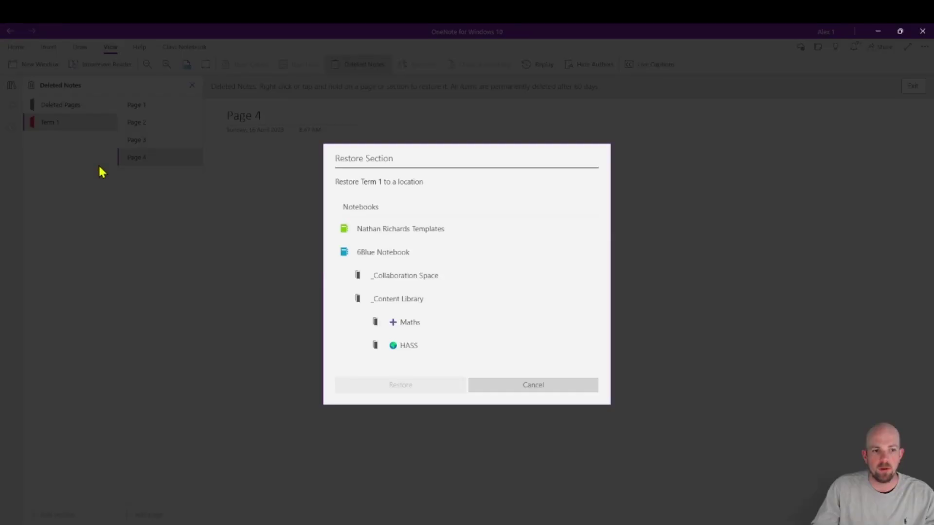
click(413, 326)
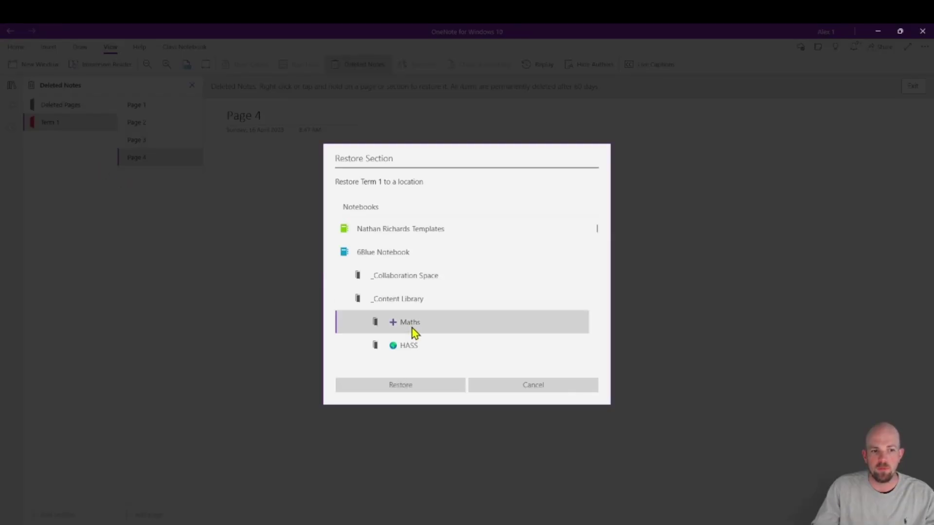
click(431, 388)
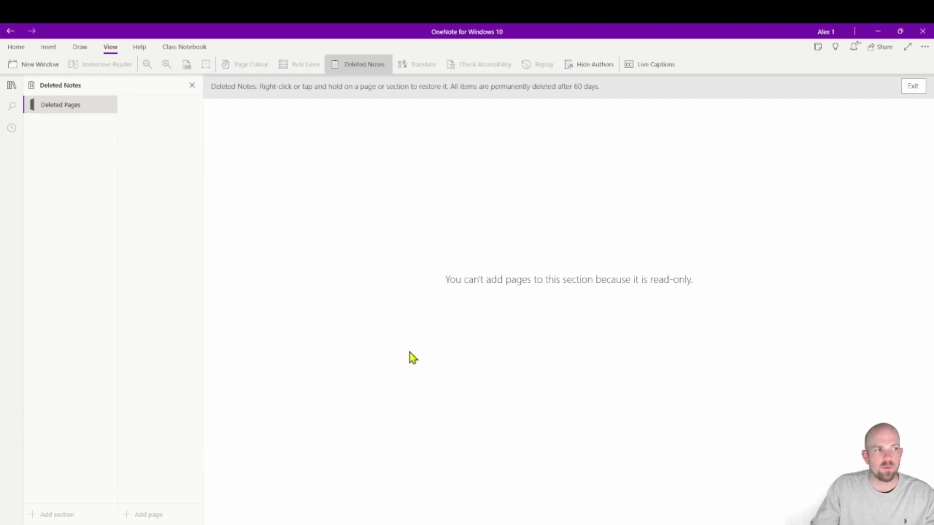
click(191, 85)
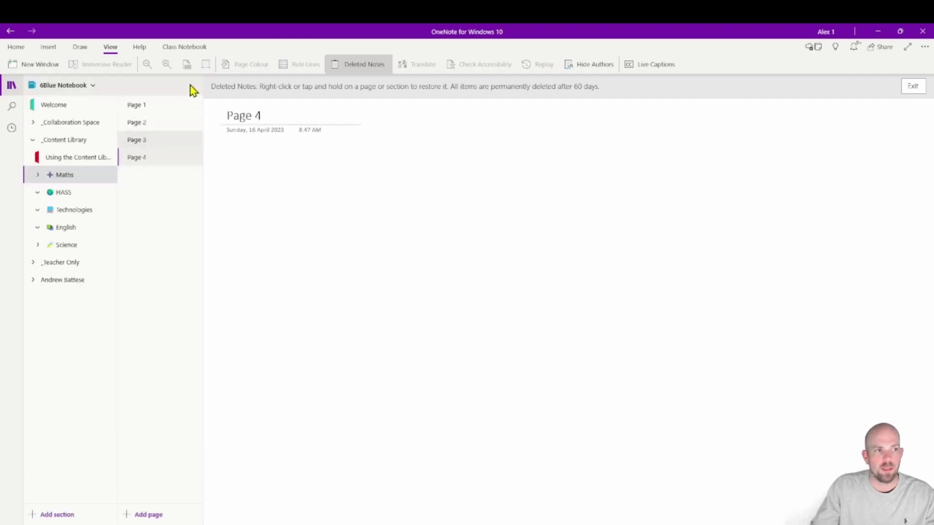
click(46, 175)
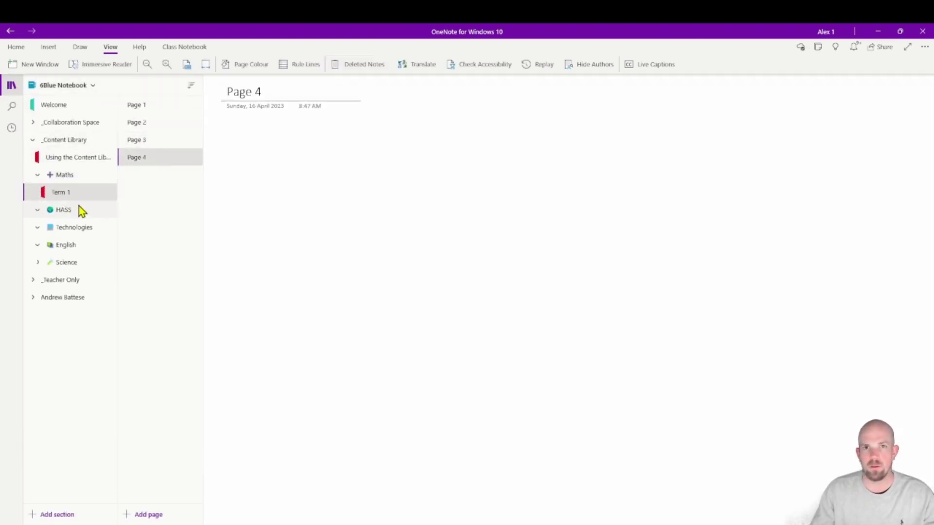